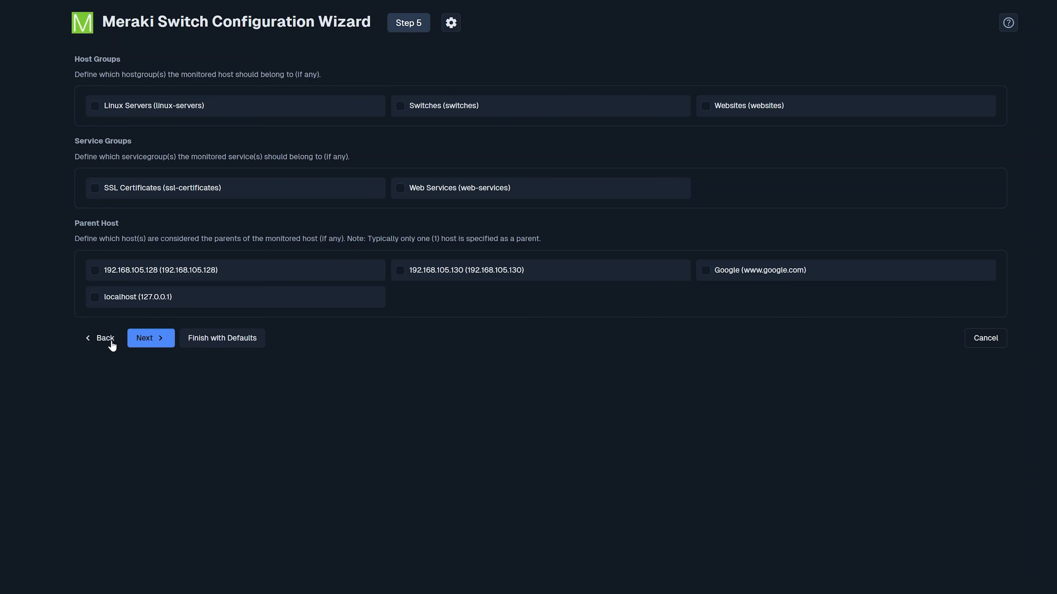
# Step: Leave the host groups, service groups and parent host unassigned, and finish and apply the Meraki switch configuration
pyautogui.click(155, 346)
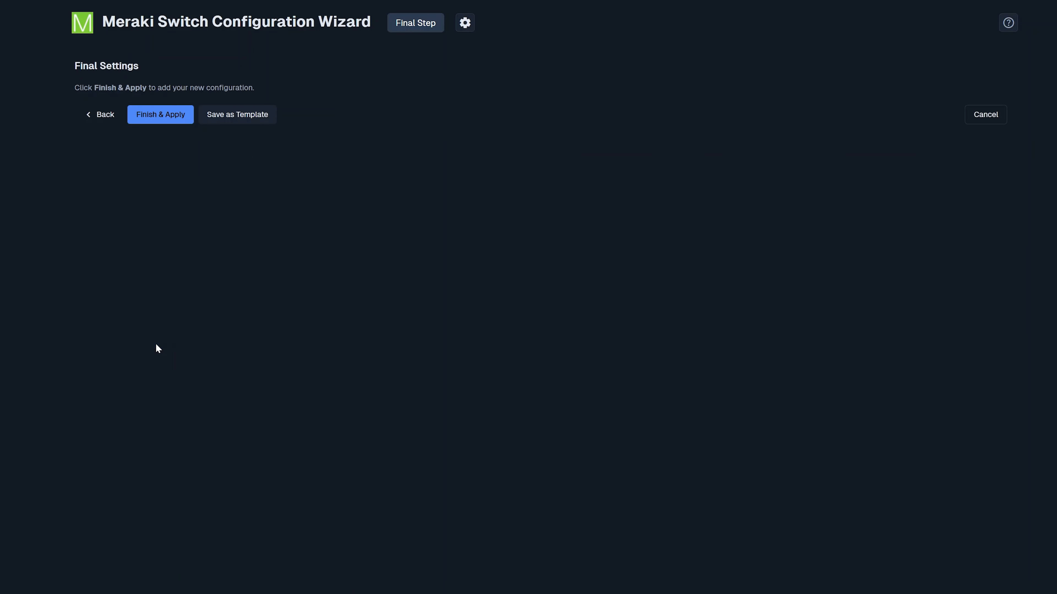
pyautogui.click(150, 123)
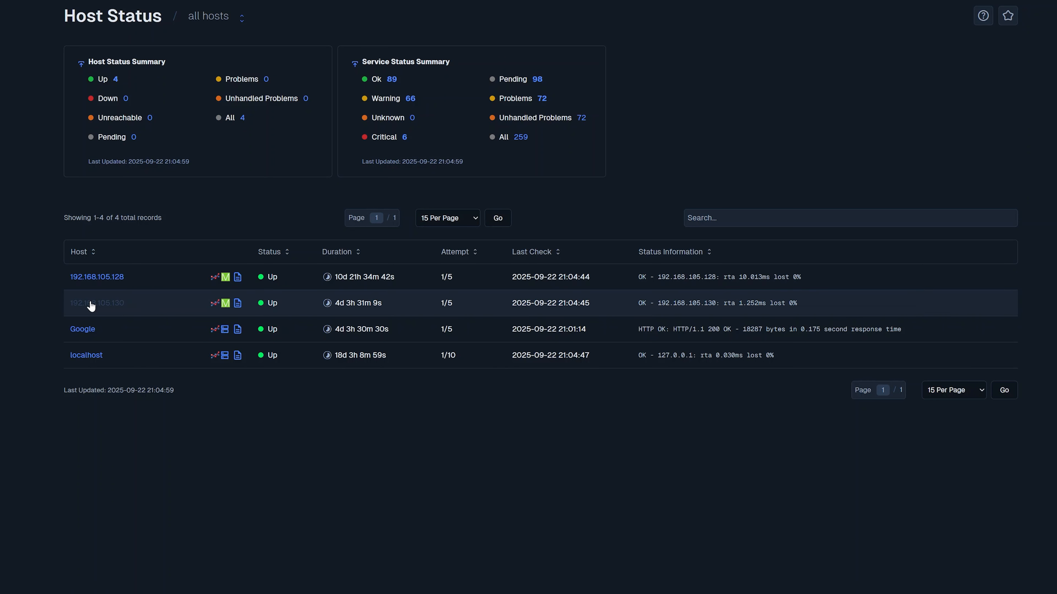
# Step: Open the status details of host 192.168.105.130 and look through its monitored services
pyautogui.click(95, 307)
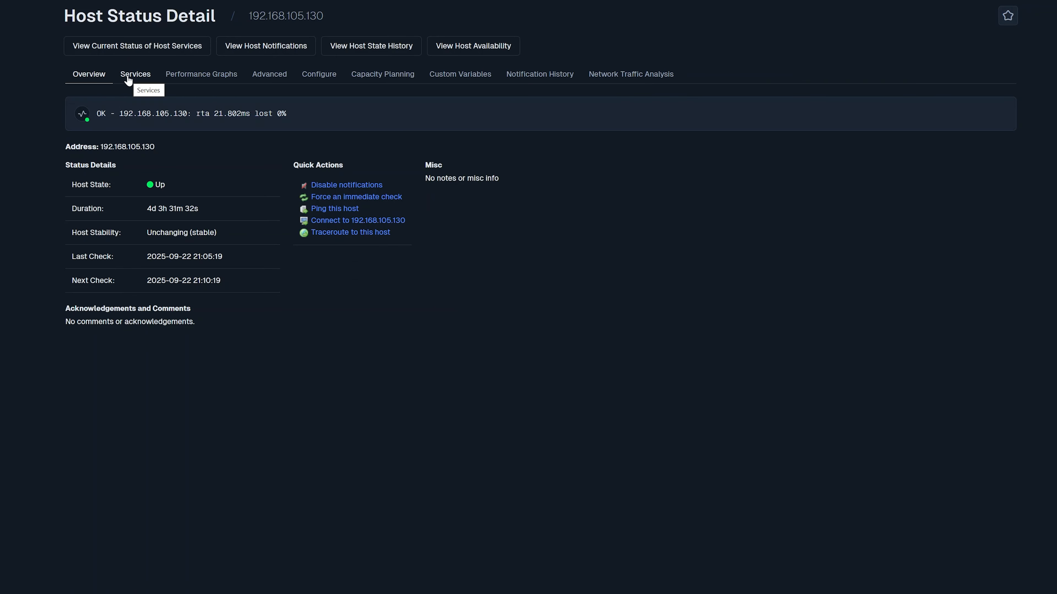
pyautogui.click(127, 79)
pyautogui.scroll(-4, 226, 179)
pyautogui.scroll(-18, 225, 179)
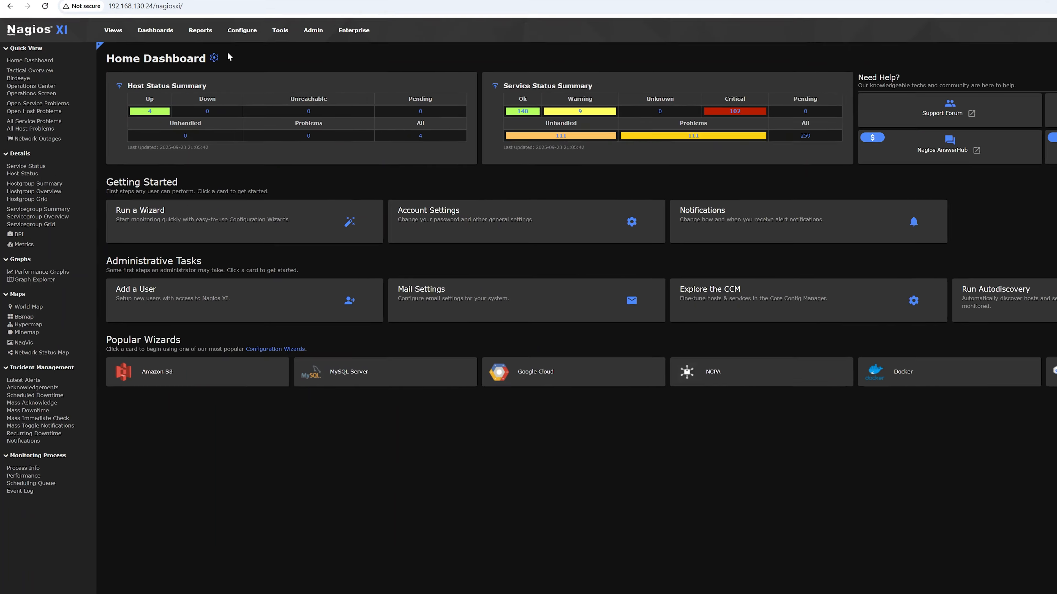
# Step: Search the configuration wizards for "meraki" and open the Meraki Switch wizard
pyautogui.click(201, 49)
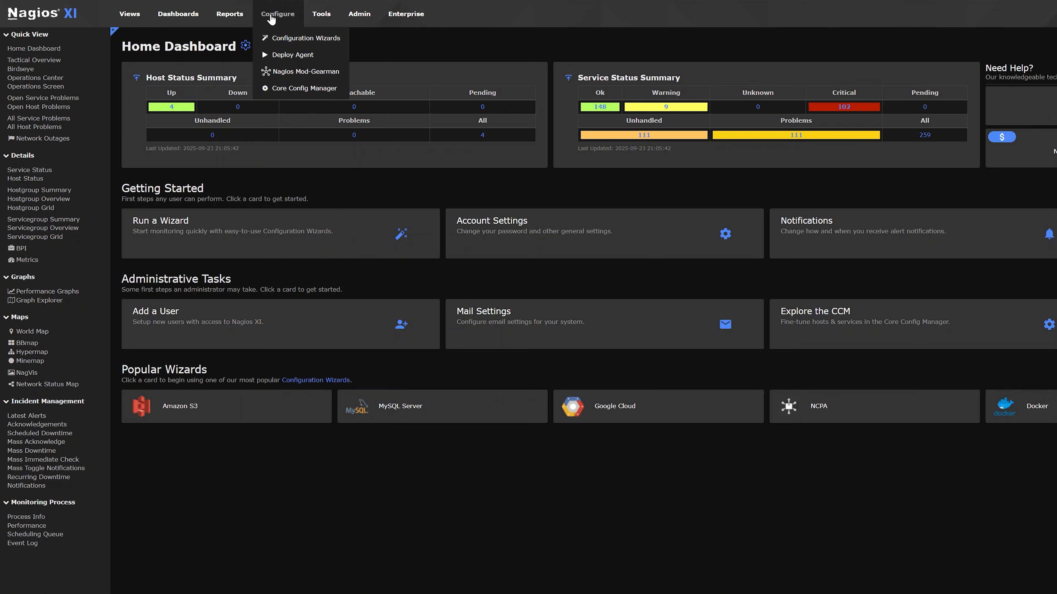
pyautogui.click(283, 42)
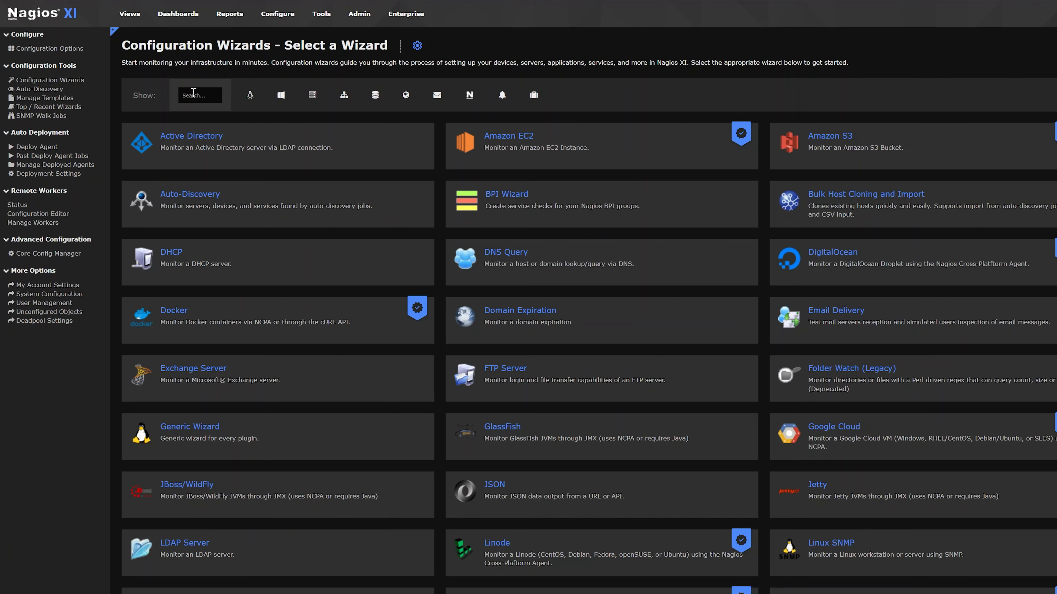
pyautogui.write('meraki')
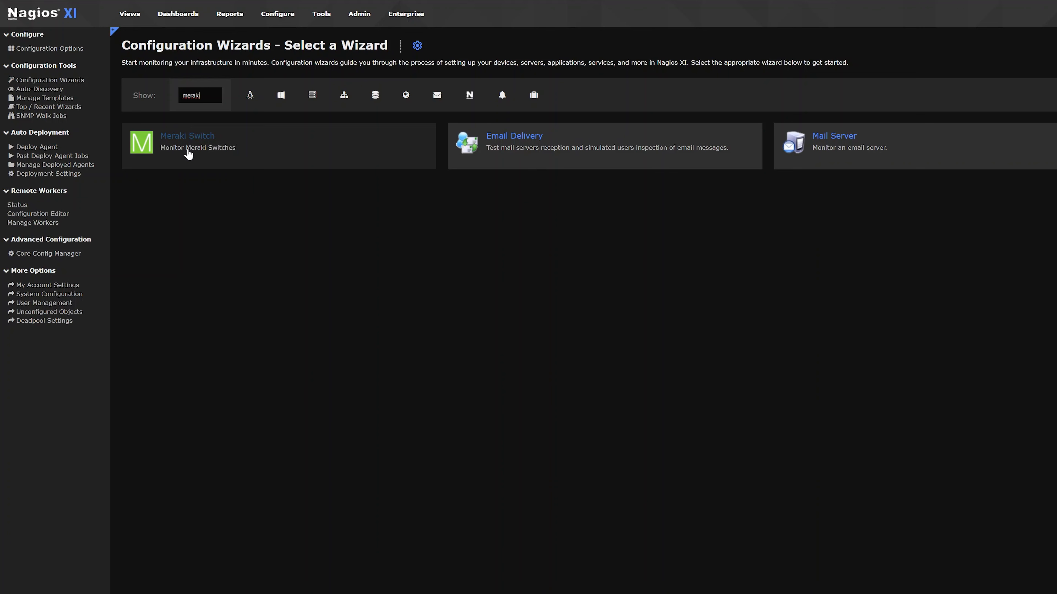
pyautogui.click(188, 153)
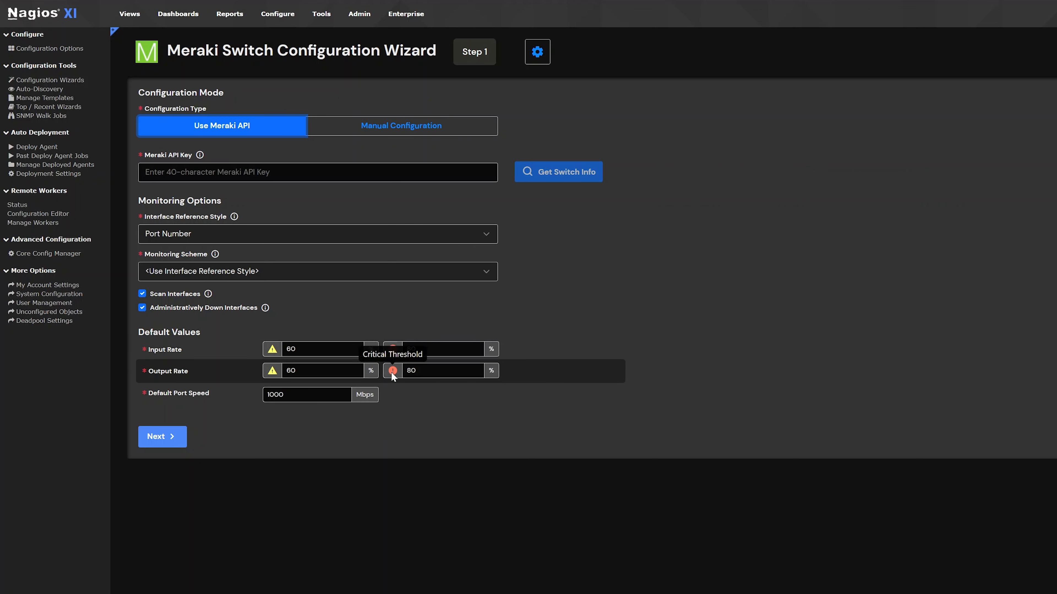
pyautogui.click(303, 370)
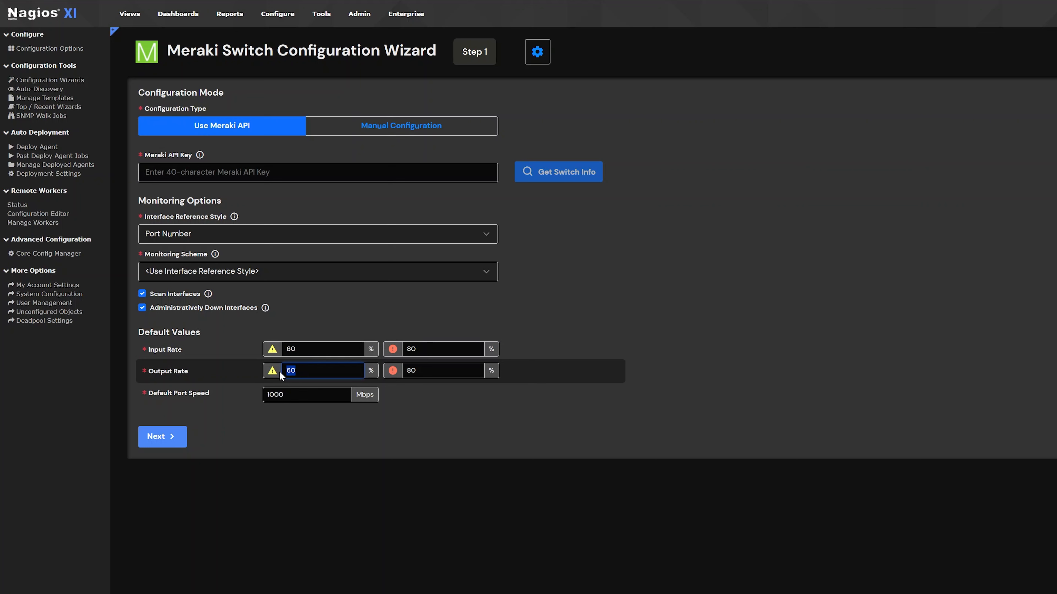
pyautogui.press('Tab')
pyautogui.moveTo(336, 349); pyautogui.dragTo(279, 340)
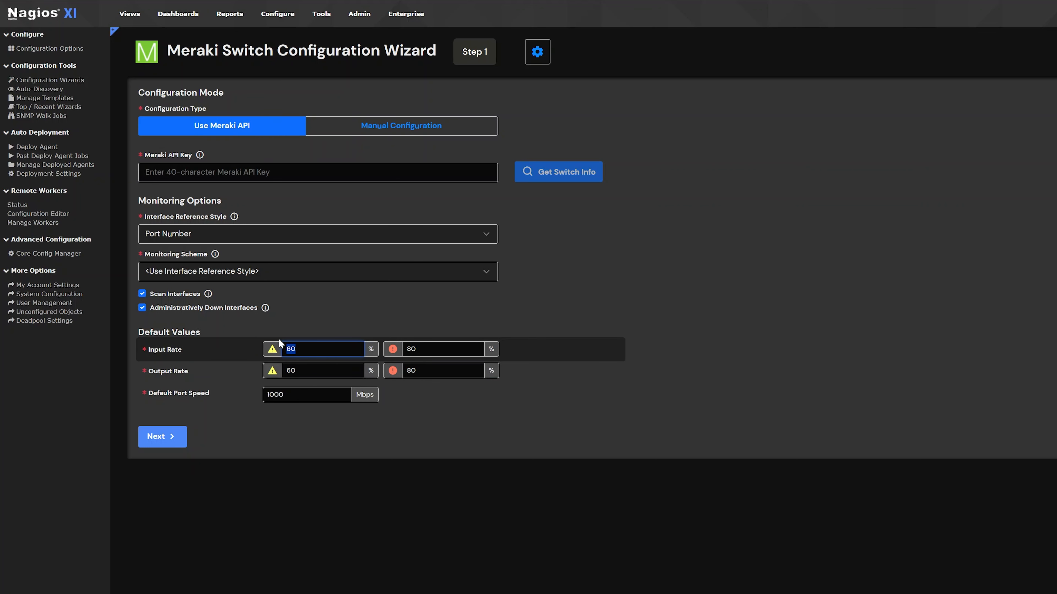
pyautogui.moveTo(432, 348); pyautogui.dragTo(345, 350)
pyautogui.click(316, 442)
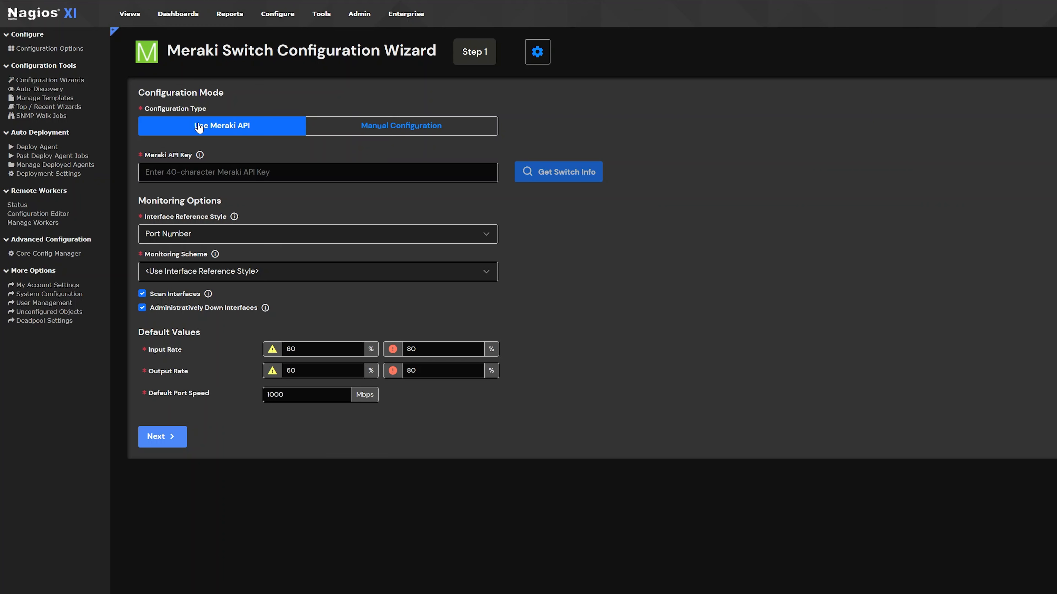
# Step: Review the manual configuration settings for the switch, SNMP and bulk data, and return to the Meraki API configuration type
pyautogui.click(360, 130)
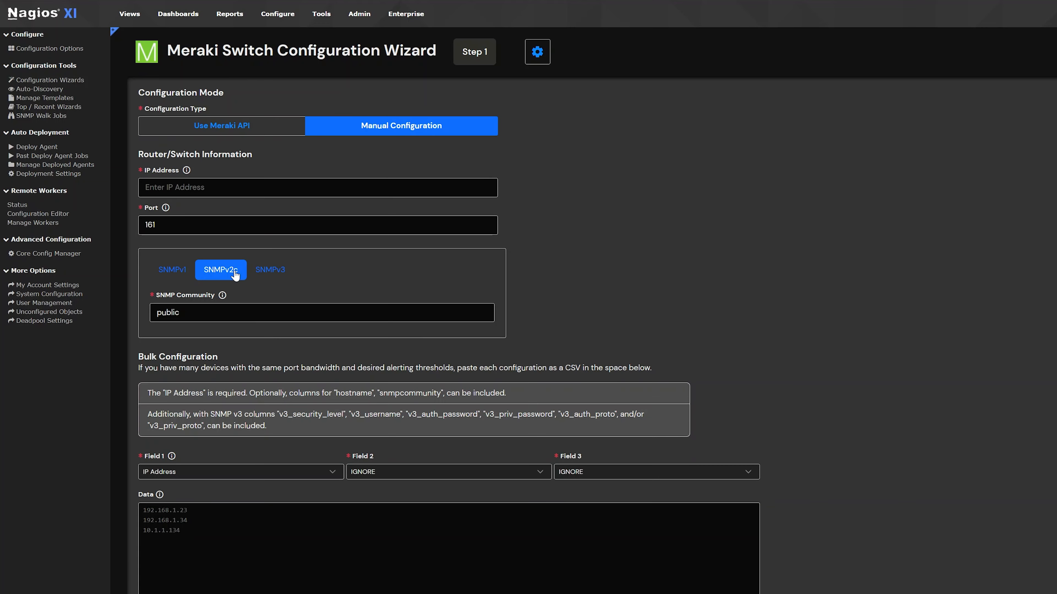
pyautogui.scroll(-5, 234, 274)
pyautogui.scroll(3, 235, 274)
pyautogui.scroll(2, 235, 270)
pyautogui.click(205, 134)
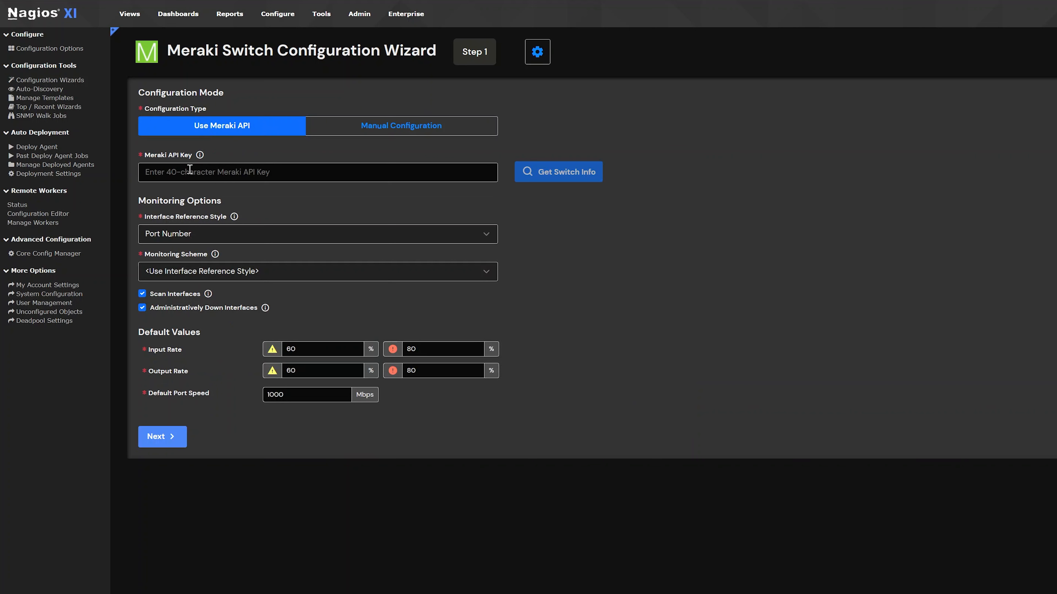
# Step: Paste the Meraki API key, retrieve the switch info and continue to step 2 with both available switches selected
pyautogui.click(190, 174)
pyautogui.hotkey('ctrl', 'v')
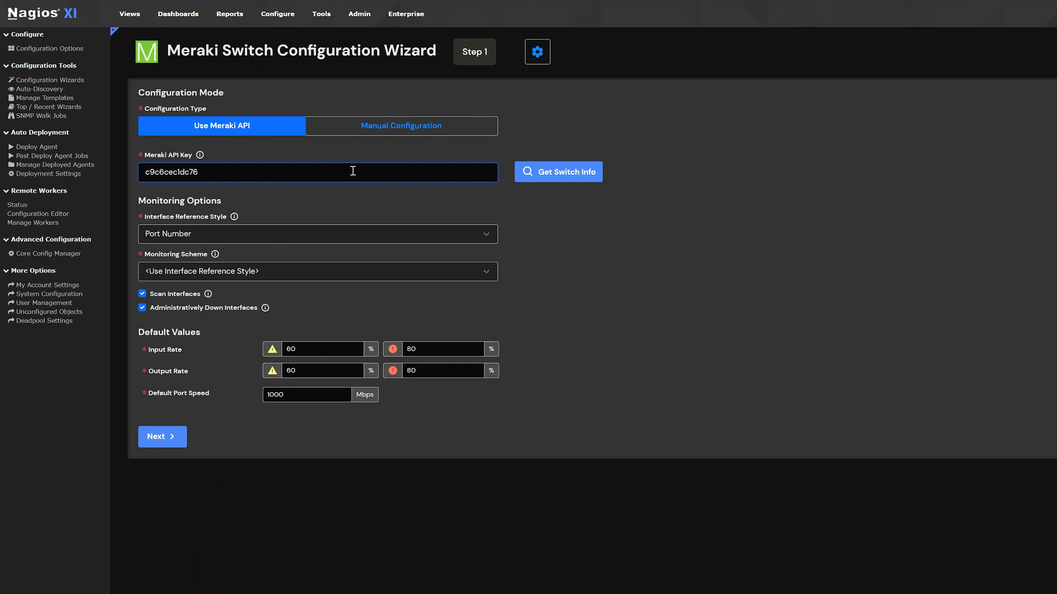
pyautogui.click(550, 172)
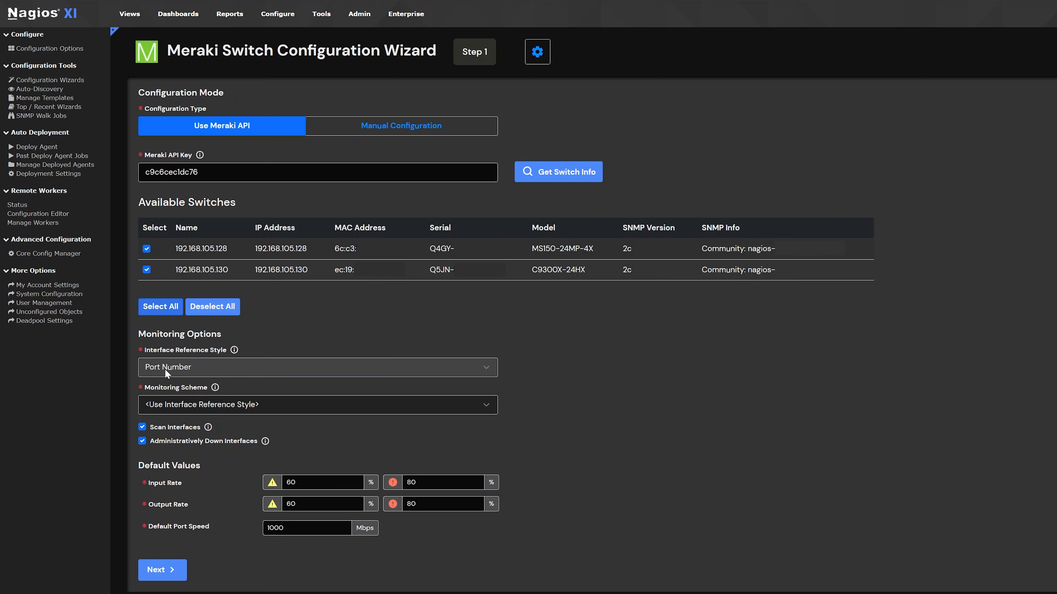
pyautogui.click(162, 570)
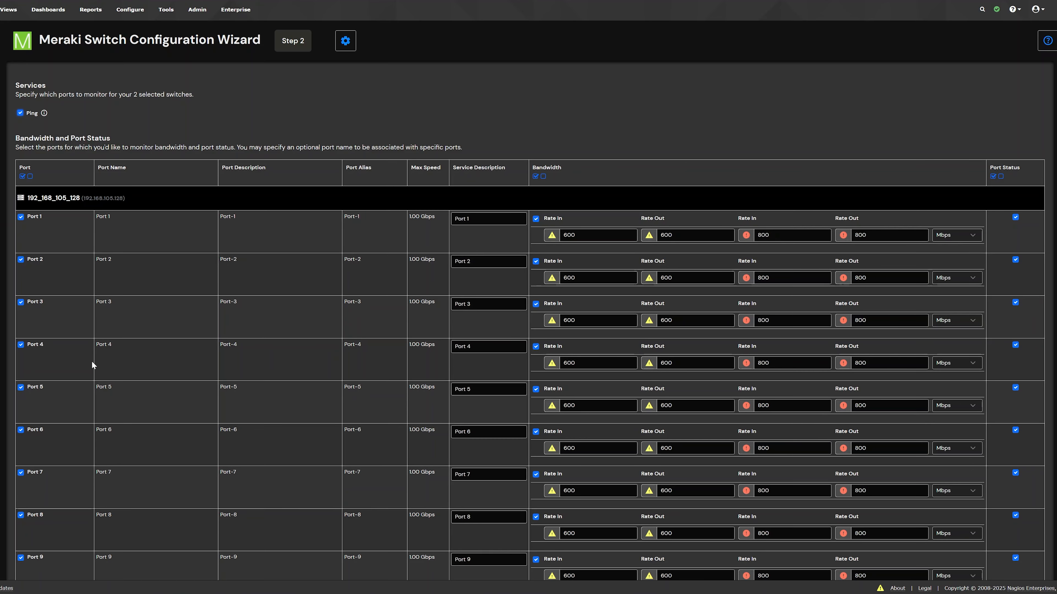
# Step: Review the port, bandwidth and port status settings of both switches and continue with all ports and default thresholds kept
pyautogui.scroll(-19, 88, 402)
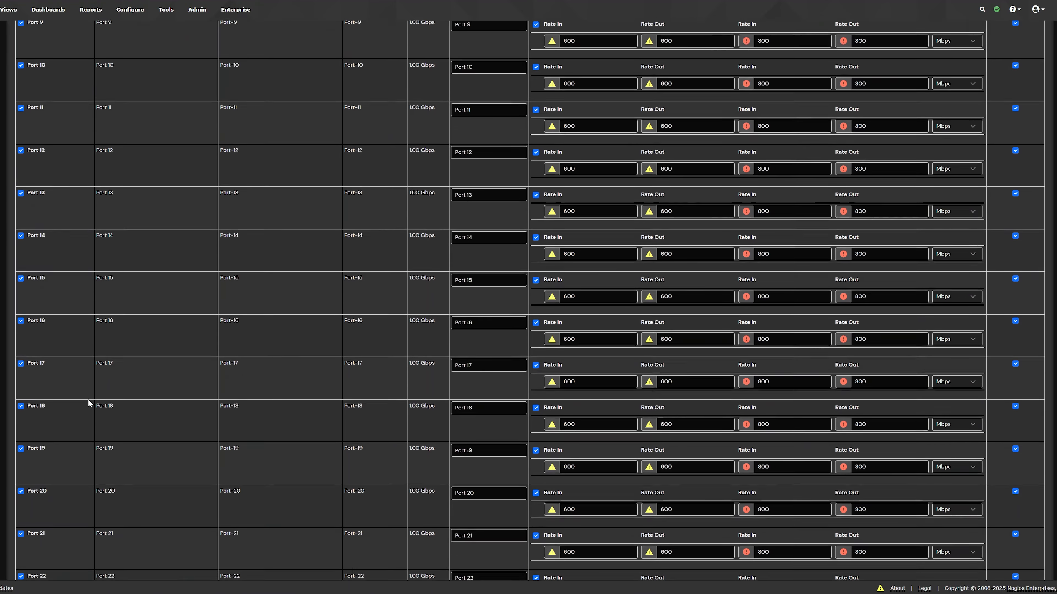
pyautogui.scroll(-10, 88, 401)
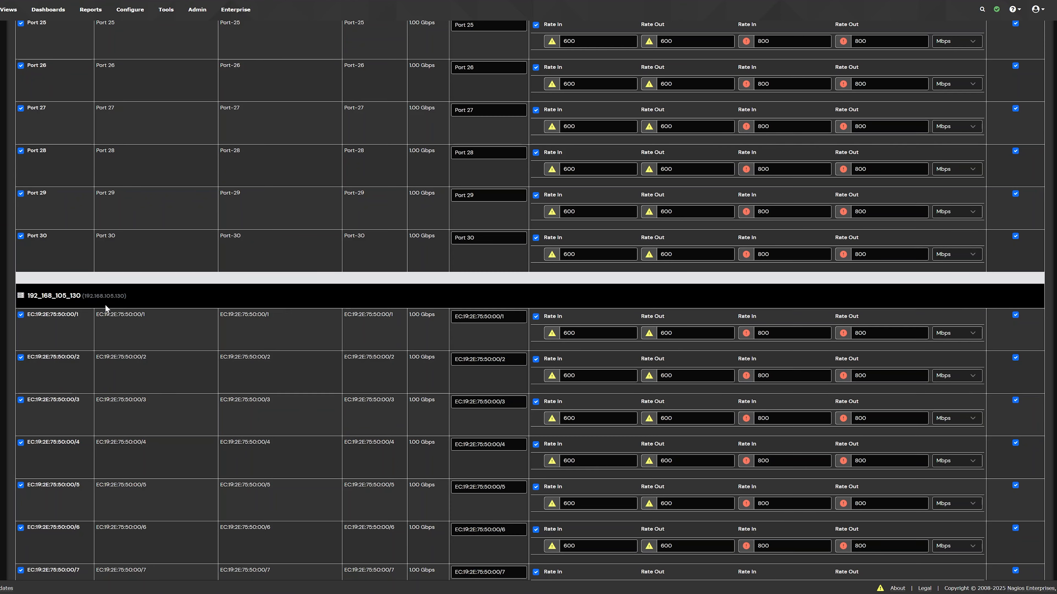
pyautogui.scroll(-5, 105, 304)
pyautogui.scroll(-15, 105, 308)
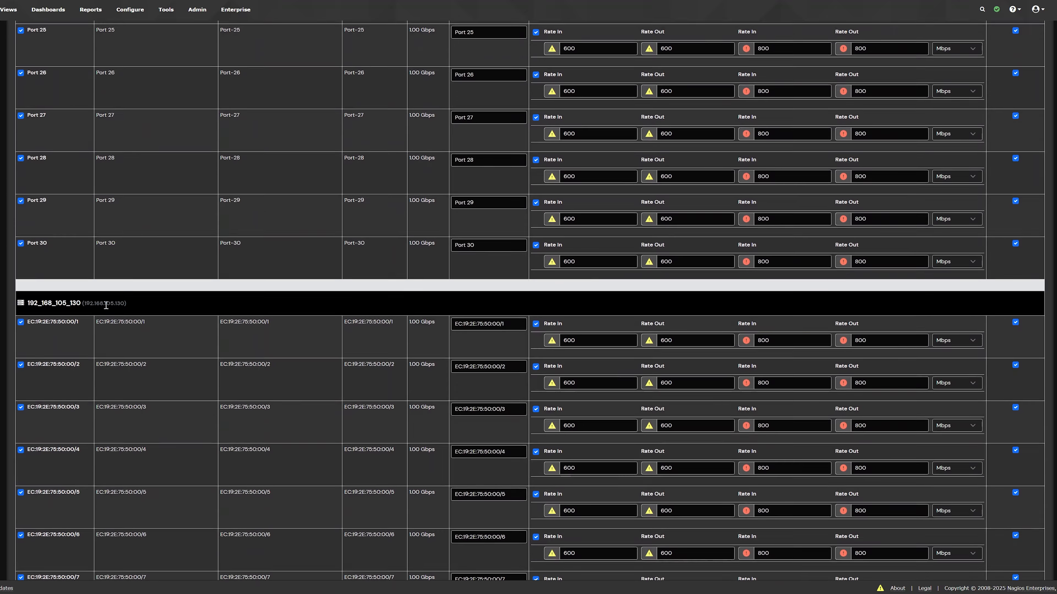
pyautogui.scroll(4, 104, 307)
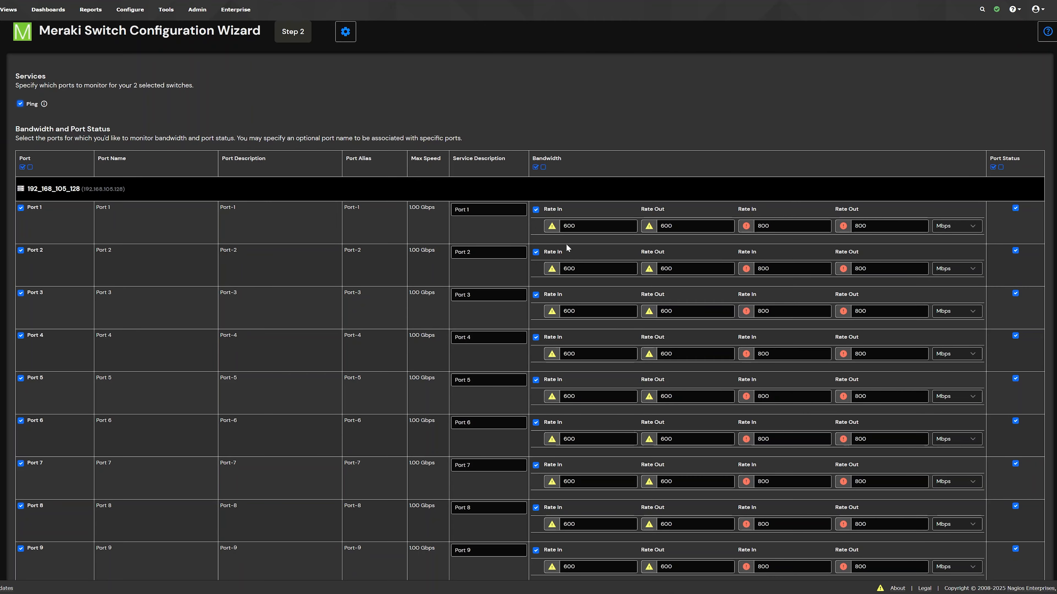
pyautogui.scroll(-20, 112, 281)
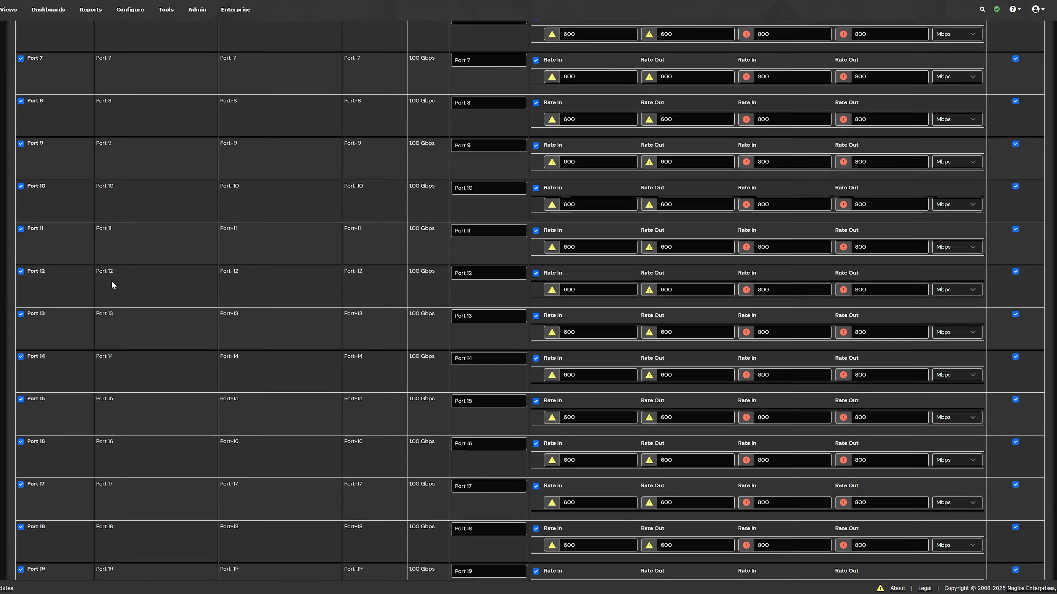
pyautogui.scroll(-15, 111, 281)
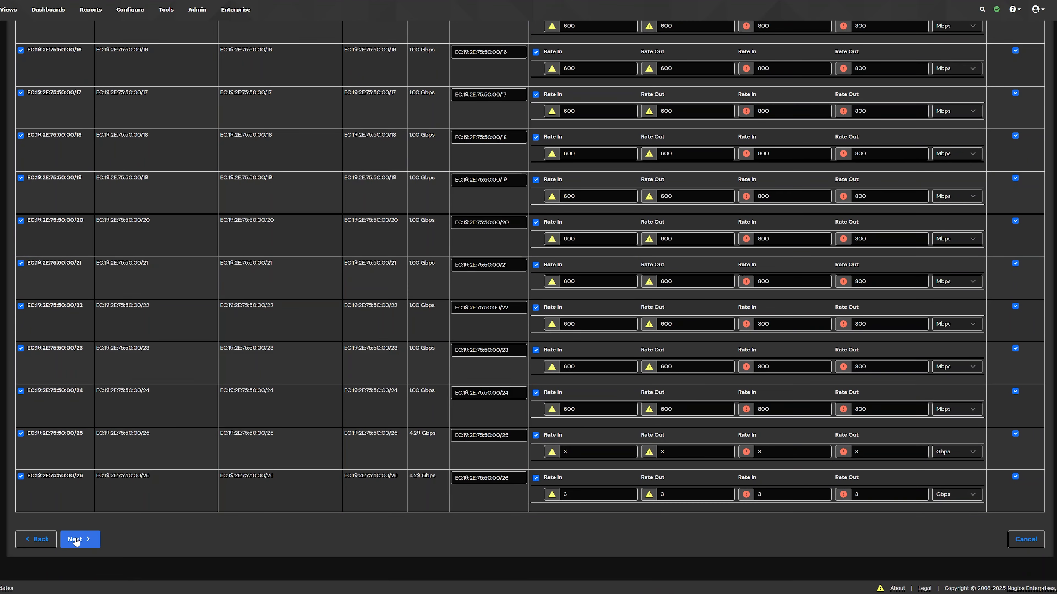
pyautogui.click(76, 540)
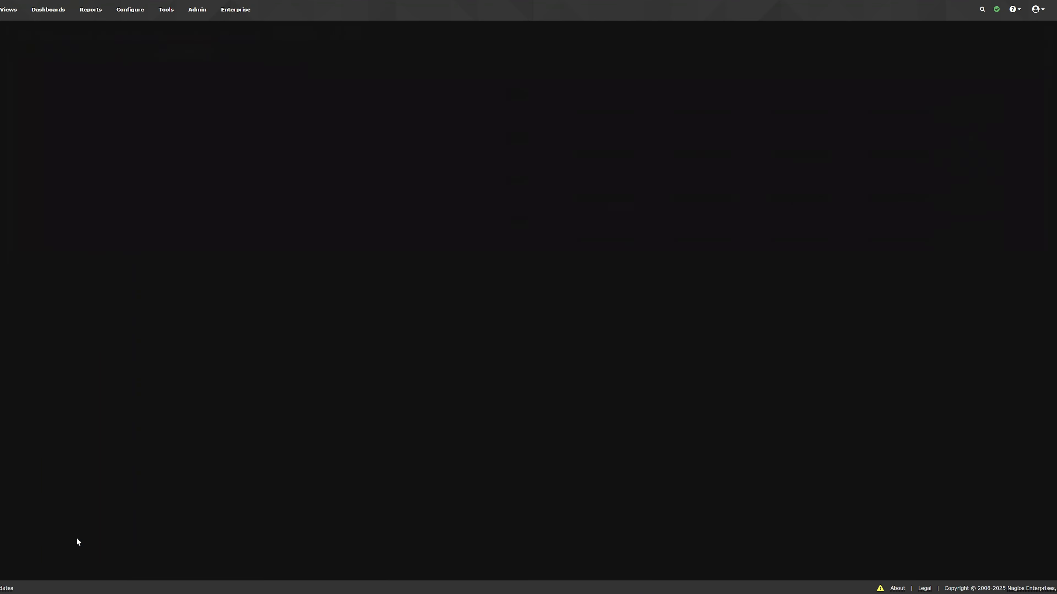